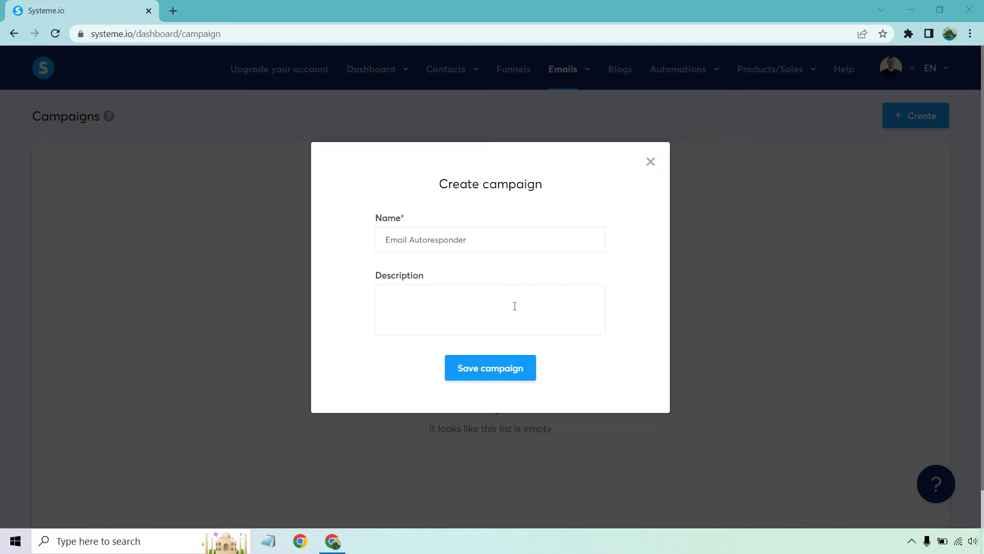
Save the Email Autoresponder campaign and open it to see its email list.
{"action": "left_click", "coordinate": [502, 369]}
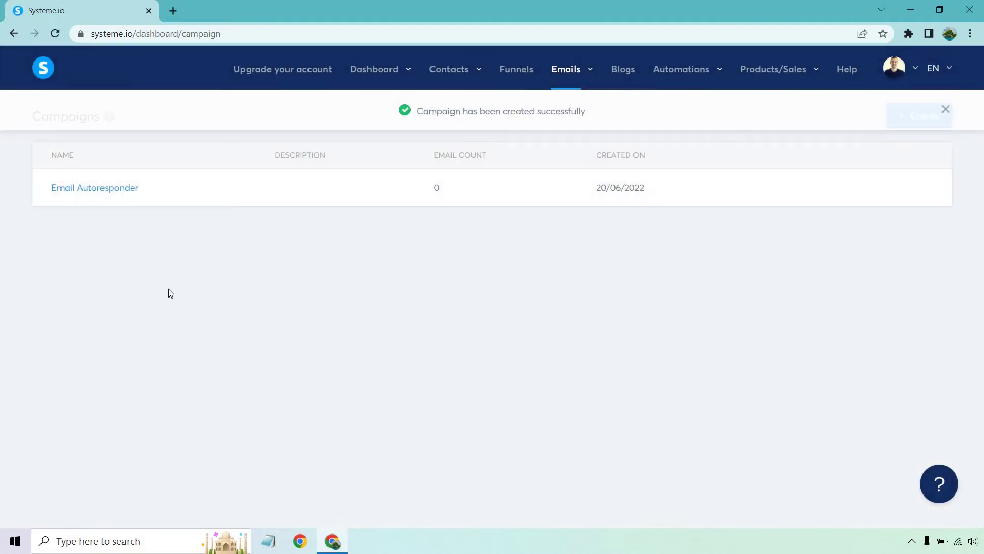
{"action": "left_click", "coordinate": [106, 188]}
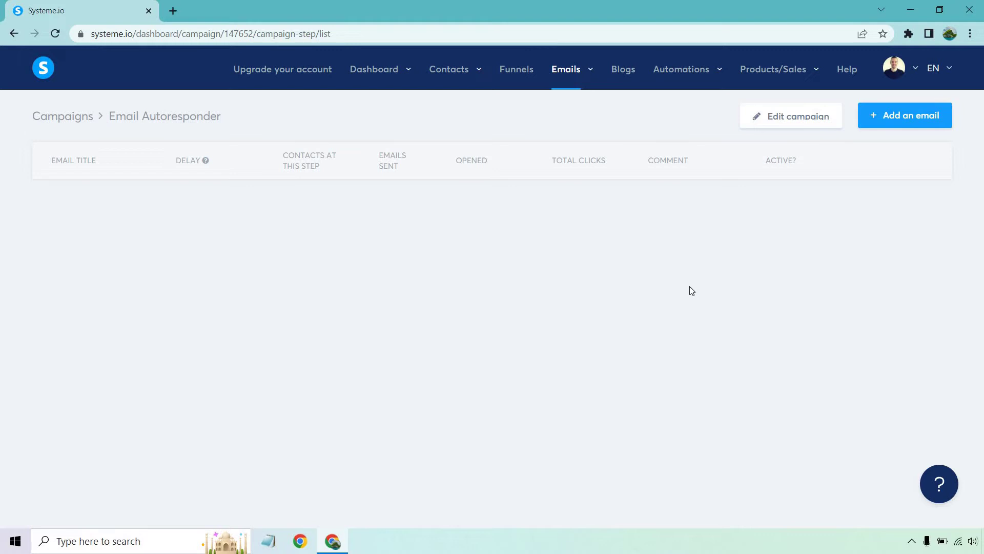
{"action": "left_click", "coordinate": [913, 123]}
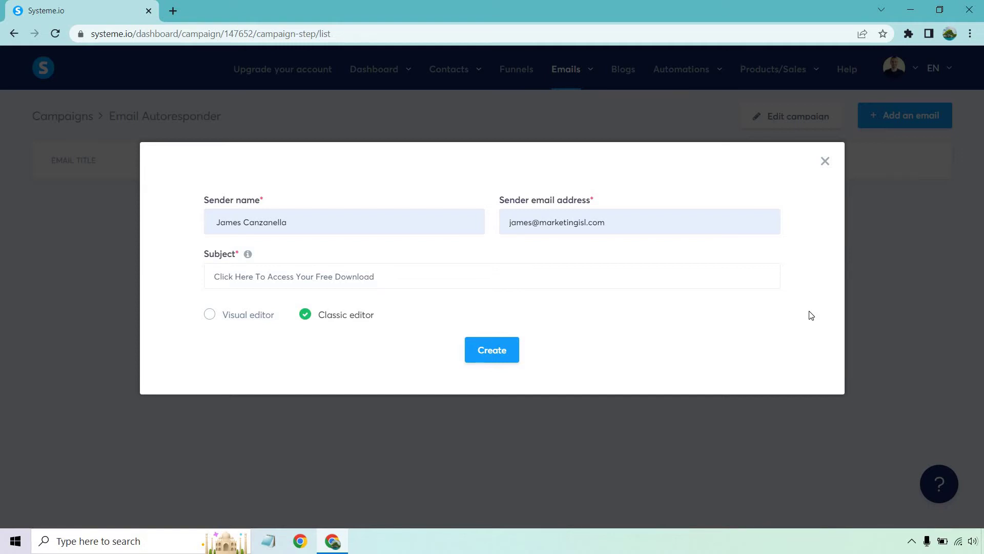
Create the email and paste the six-line outline, from congratulations to P.S. cliffhanger, into its body.
{"action": "left_click", "coordinate": [501, 351]}
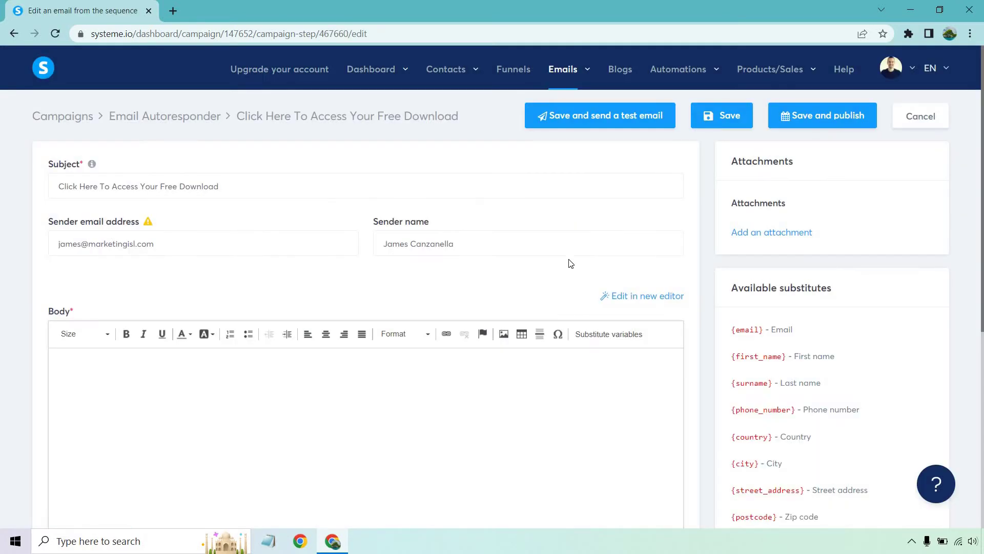
{"action": "scroll", "coordinate": [569, 205], "scroll_direction": "down", "scroll_amount": 3}
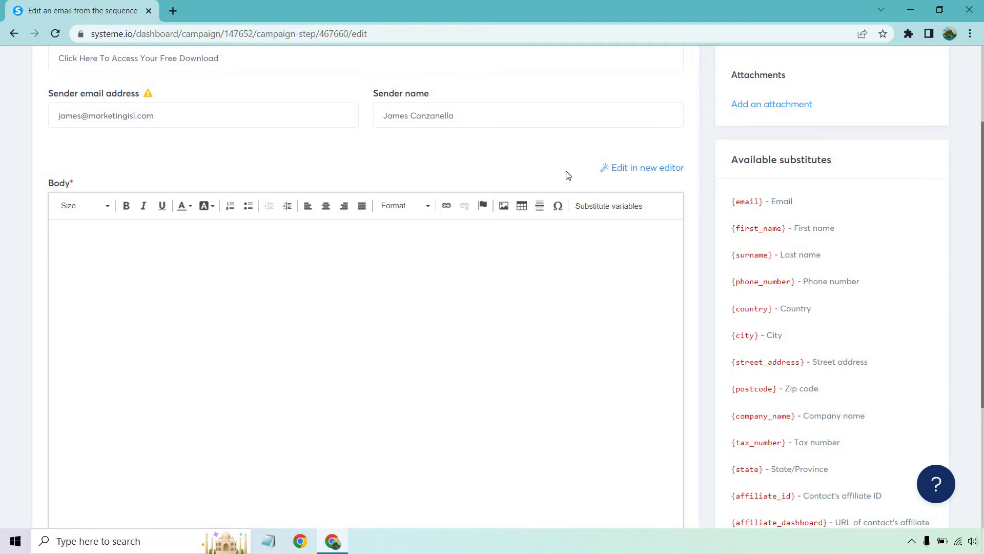
{"action": "left_click", "coordinate": [494, 252]}
{"action": "type", "text": "Let them know your name, and congratulate them for opting in Give them access to their freebie Let them know how often you'll be sending out emails Talk about the benefits you'll be covering in future emails sign off P.S. Possible cliffhanger"}
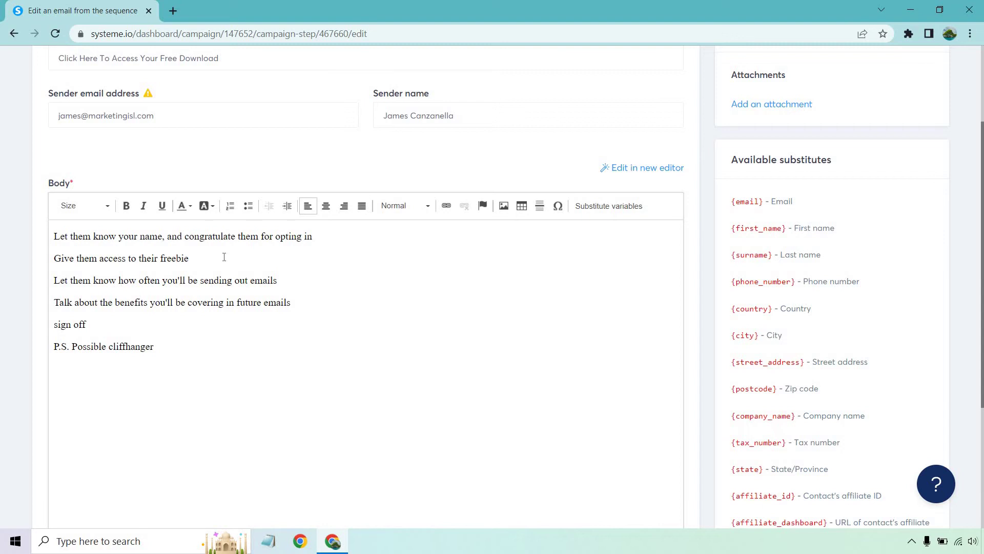
Publish the free-download email to the Email Autoresponder campaign with a 0-minute delay.
{"action": "scroll", "coordinate": [225, 256], "scroll_direction": "up", "scroll_amount": 3}
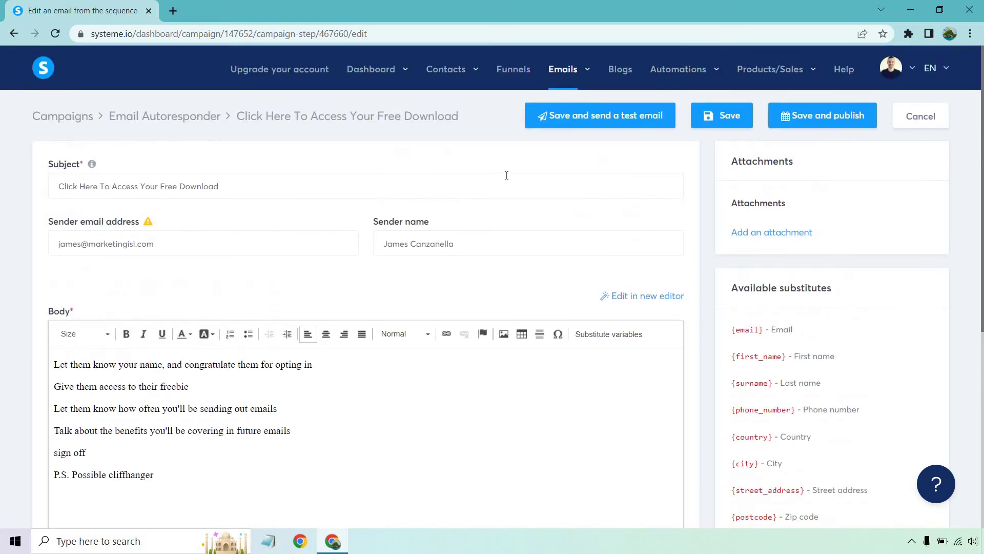
{"action": "left_click", "coordinate": [793, 118]}
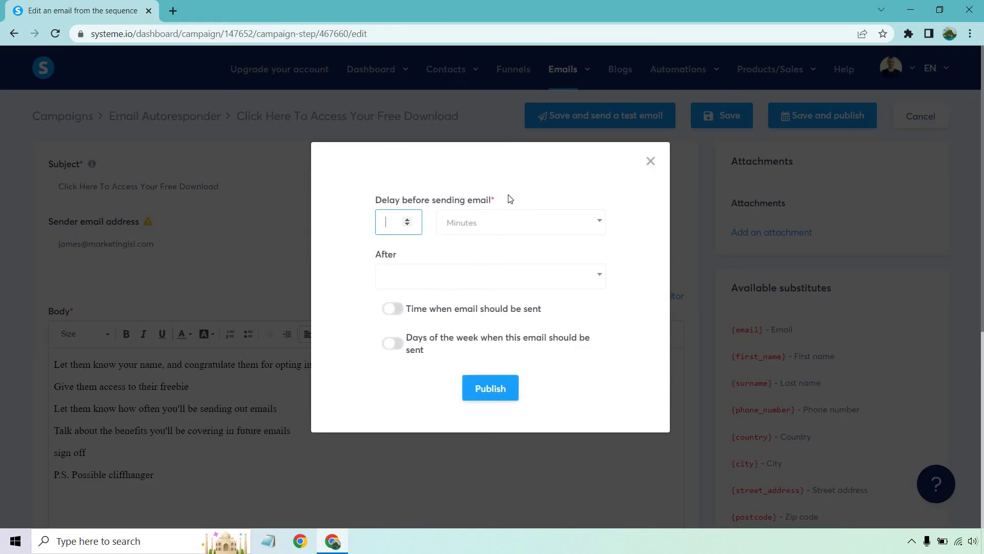
{"action": "type", "text": "0"}
{"action": "left_click", "coordinate": [517, 181]}
{"action": "left_click", "coordinate": [495, 390]}
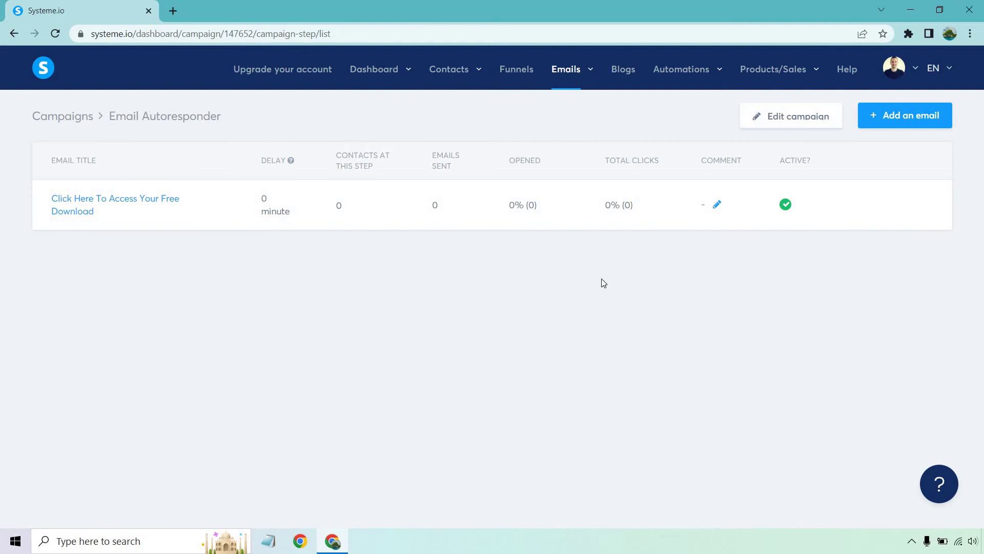
Open the Email Funnel's Squeeze step in the page editor from the Funnels list.
{"action": "left_click", "coordinate": [516, 71]}
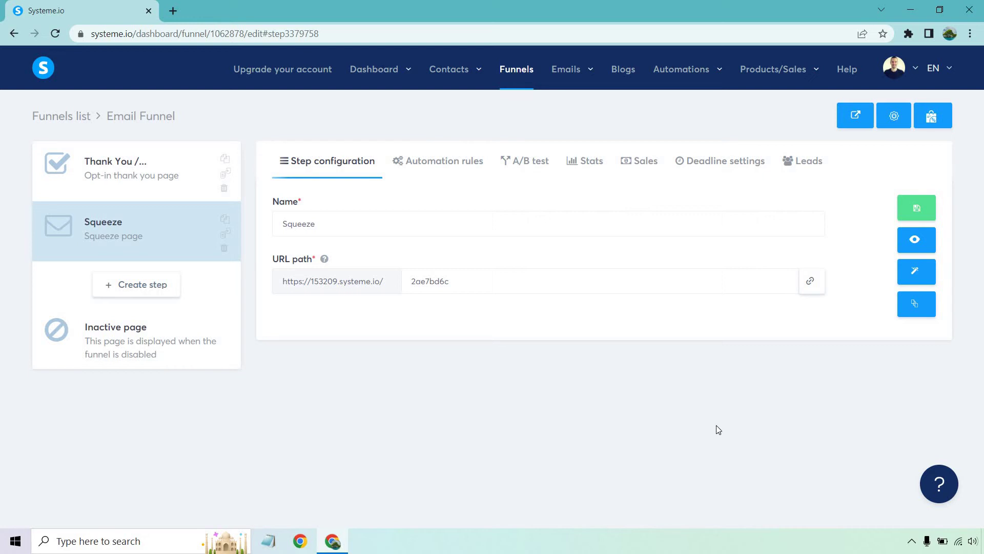
{"action": "left_click", "coordinate": [916, 271]}
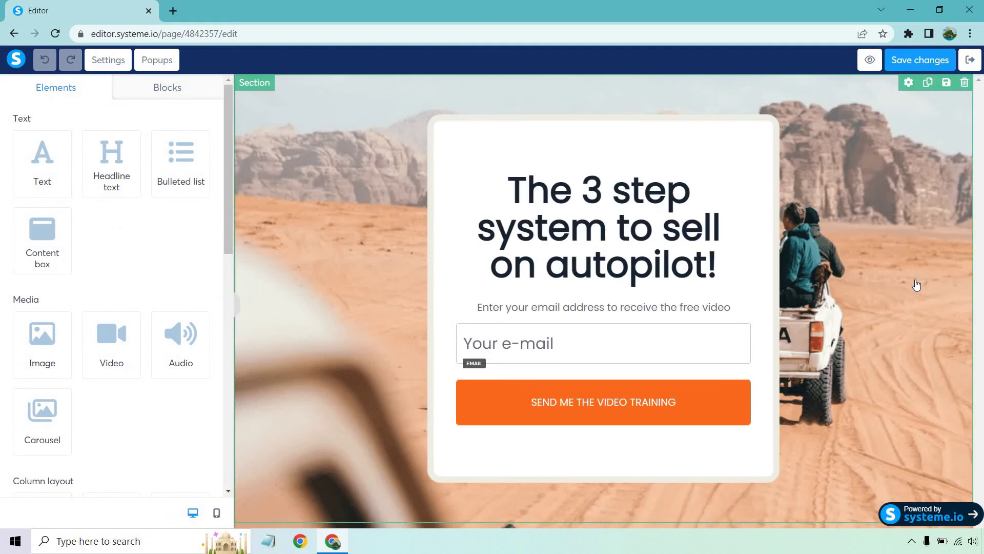
Keep the orange submit button's action set to sending the form.
{"action": "left_click", "coordinate": [608, 342]}
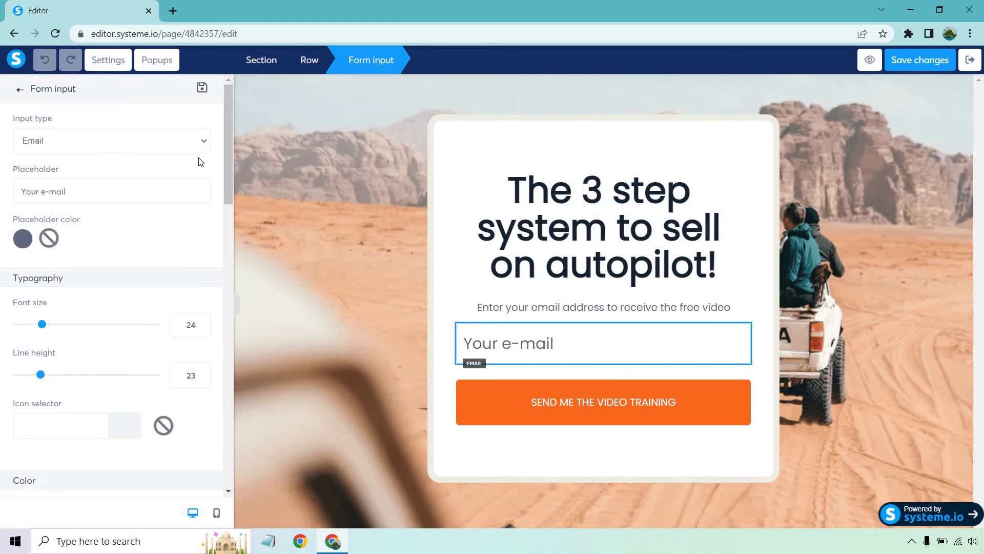
{"action": "left_click", "coordinate": [333, 212]}
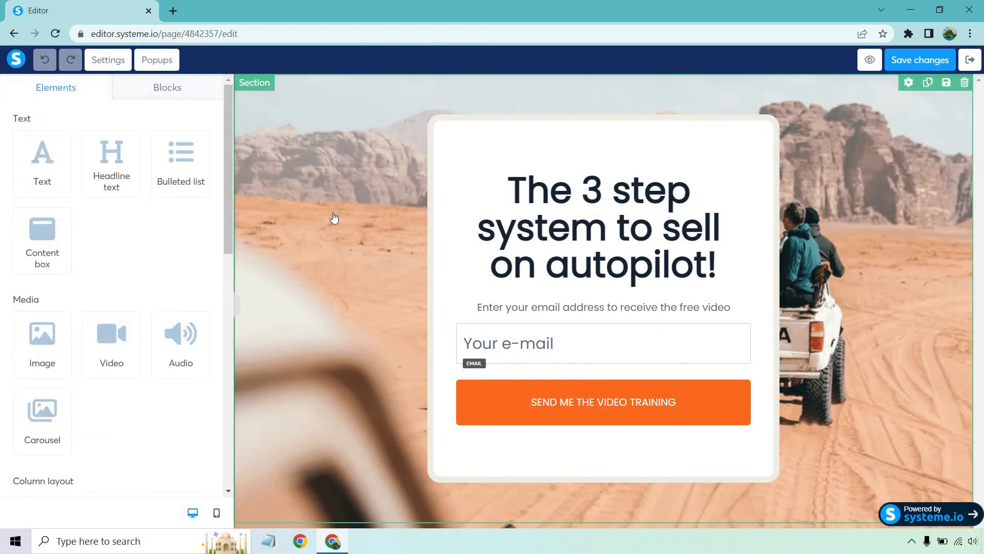
{"action": "left_click", "coordinate": [583, 399]}
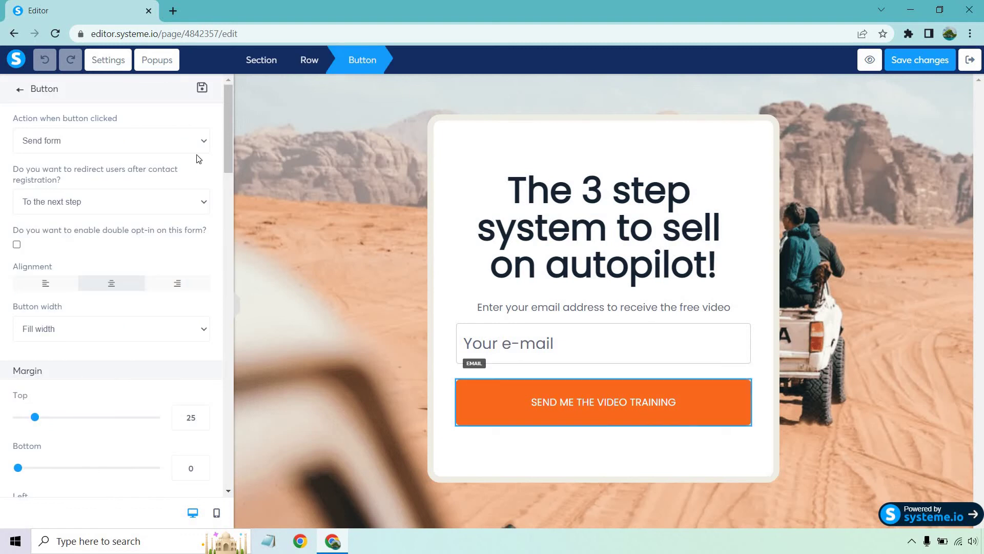
{"action": "left_click", "coordinate": [171, 145]}
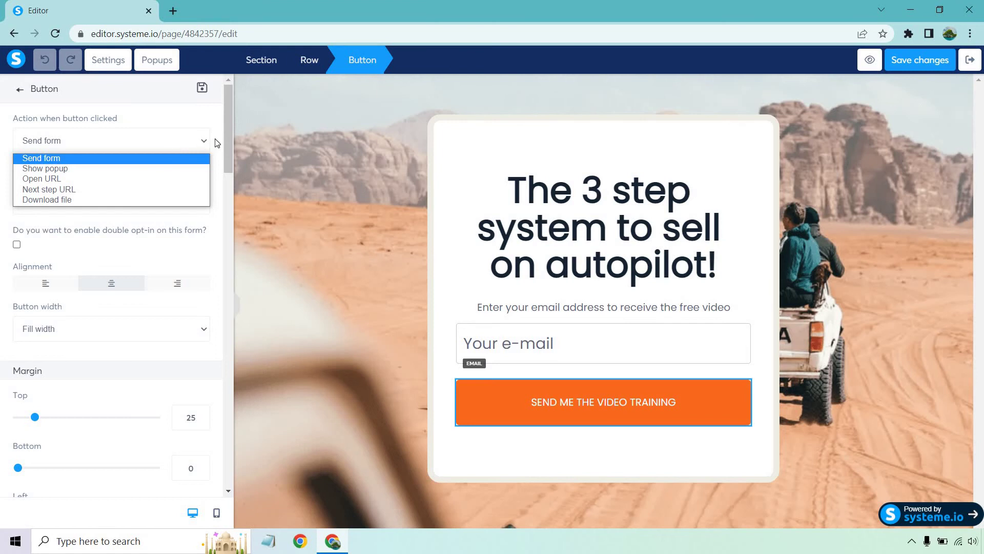
{"action": "left_click", "coordinate": [106, 157]}
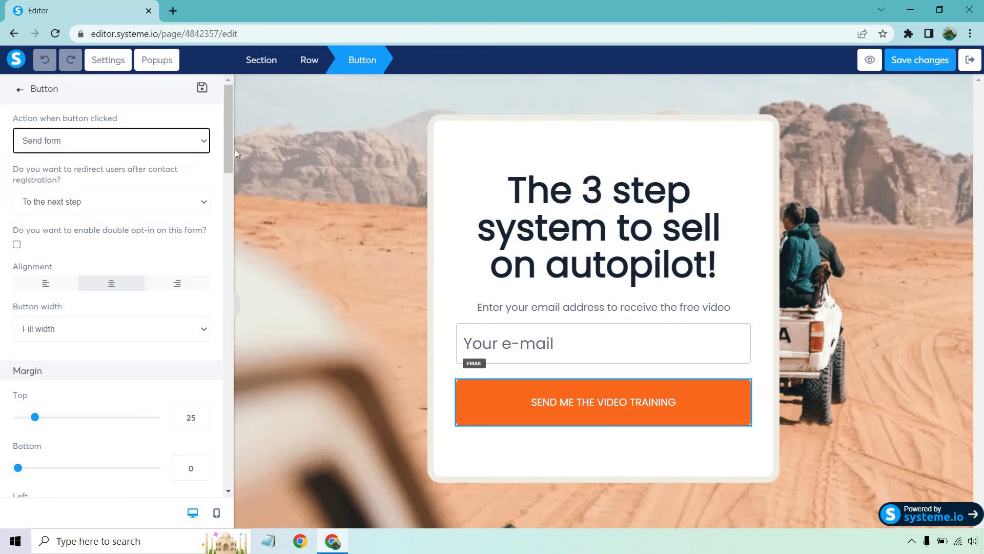
Redirect subscribers 'To the next step' after sign-up and save the squeeze page.
{"action": "left_click", "coordinate": [162, 203]}
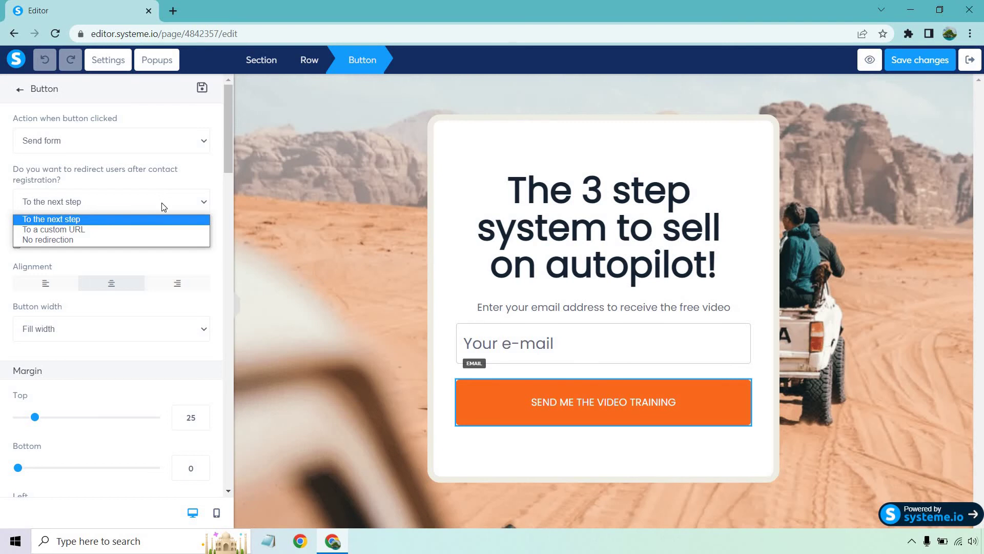
{"action": "left_click", "coordinate": [168, 229]}
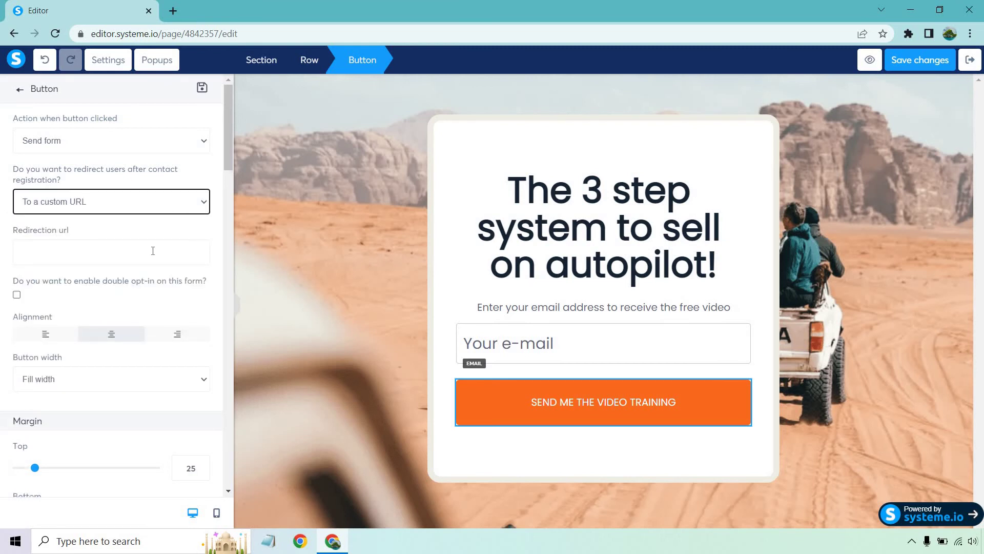
{"action": "left_click", "coordinate": [154, 207]}
{"action": "left_click", "coordinate": [159, 220]}
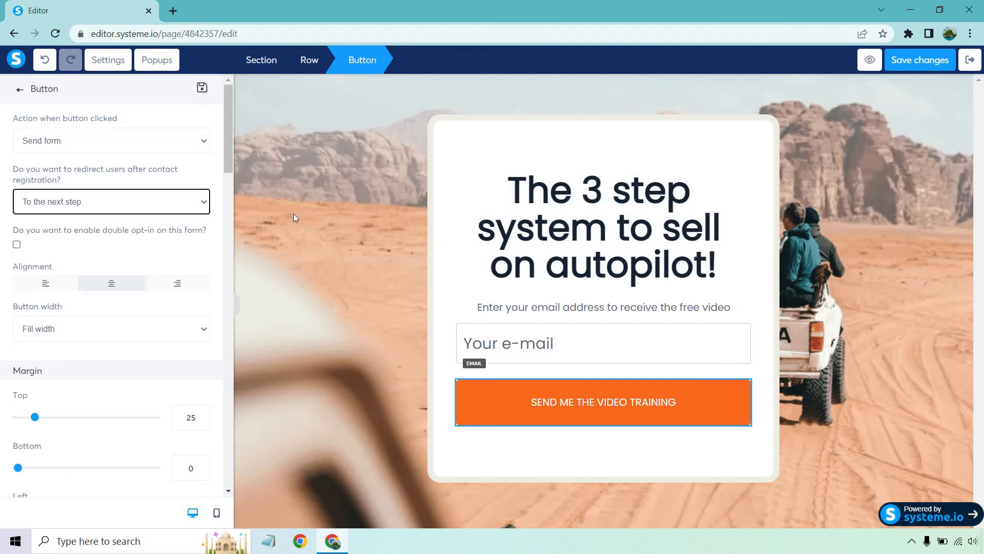
{"action": "left_click", "coordinate": [908, 64]}
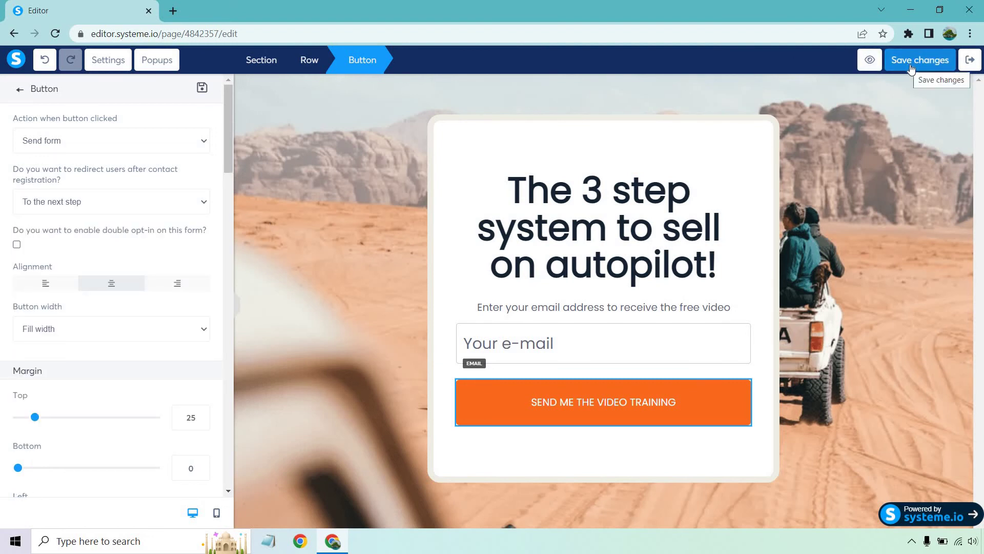
Start a new Squeeze-step automation rule triggered by 'Funnel step form subscribed'.
{"action": "left_click", "coordinate": [970, 60]}
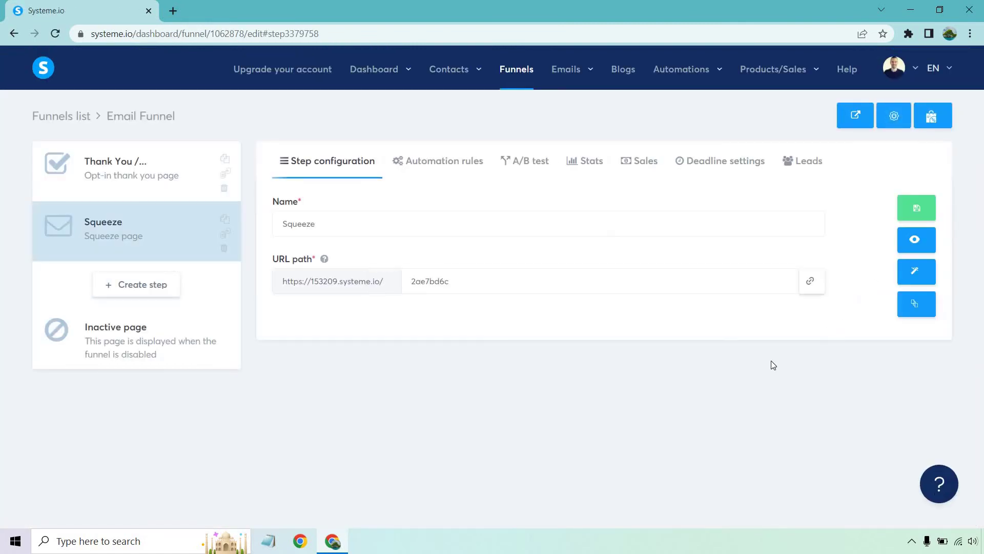
{"action": "left_click", "coordinate": [443, 173]}
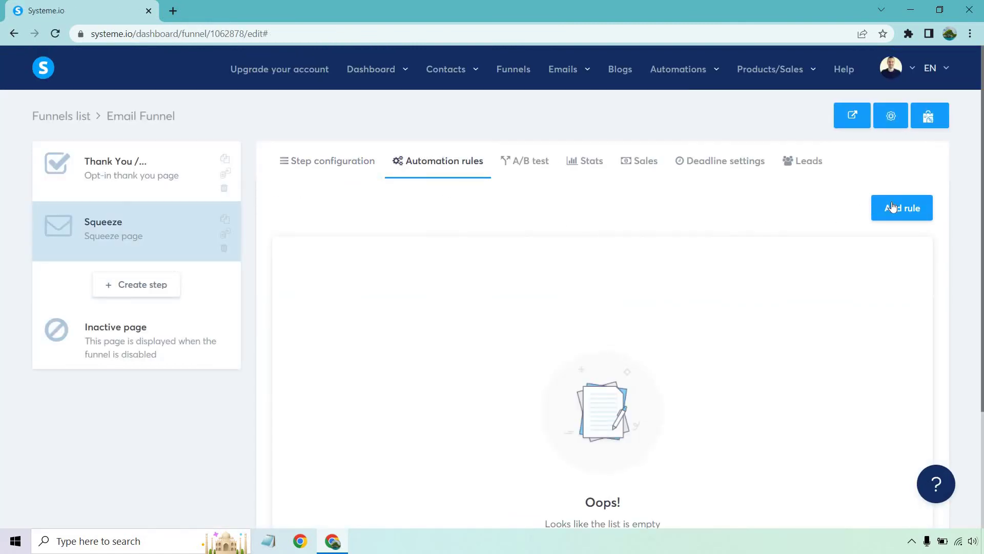
{"action": "left_click", "coordinate": [892, 206]}
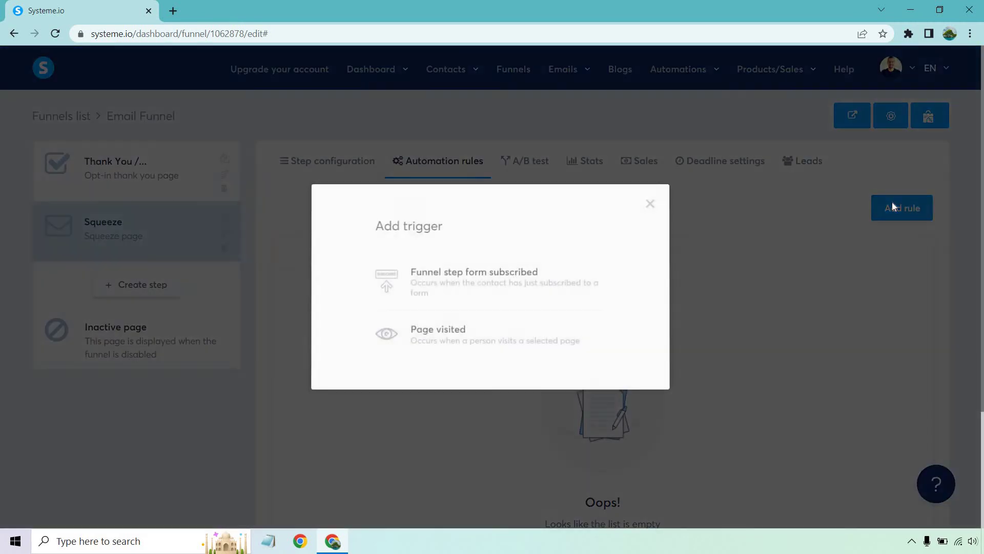
{"action": "left_click", "coordinate": [475, 283]}
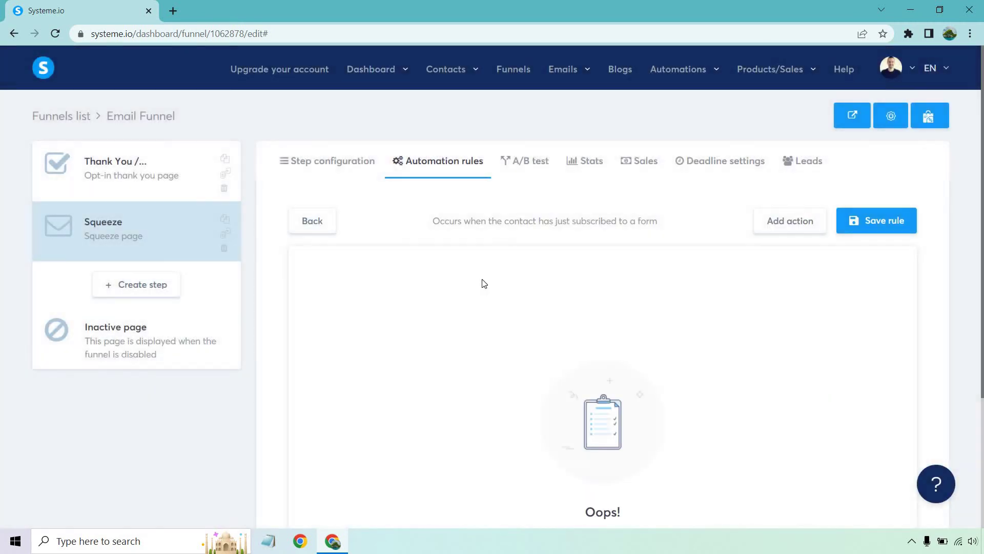
Add a 'Subscribe to campaign' action for Email Autoresponder and save the rule.
{"action": "left_click", "coordinate": [787, 228]}
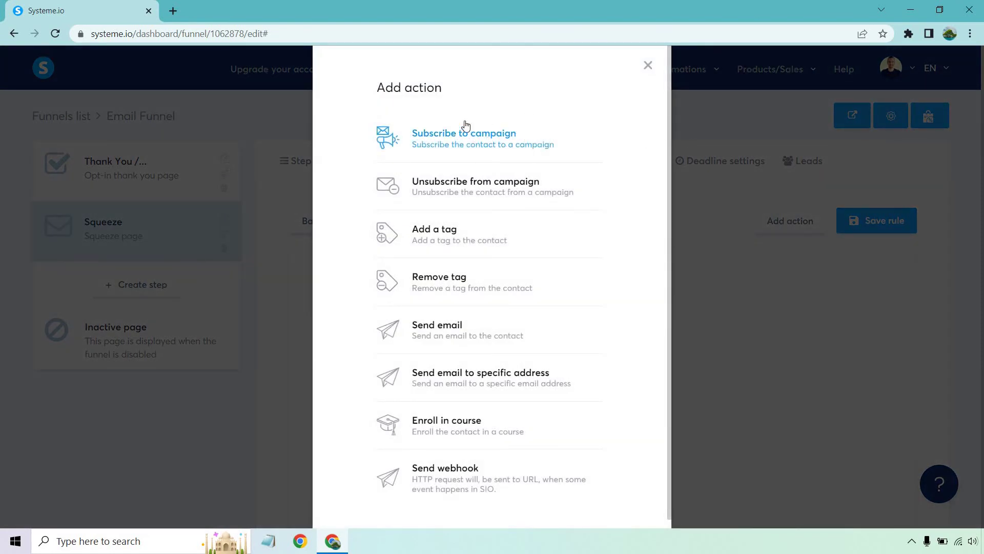
{"action": "left_click", "coordinate": [495, 139]}
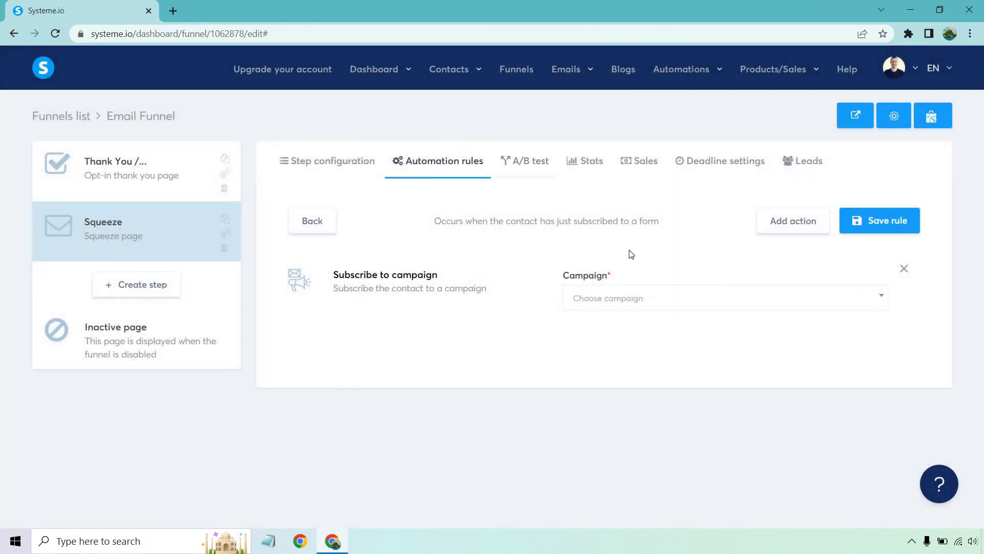
{"action": "left_click", "coordinate": [639, 300]}
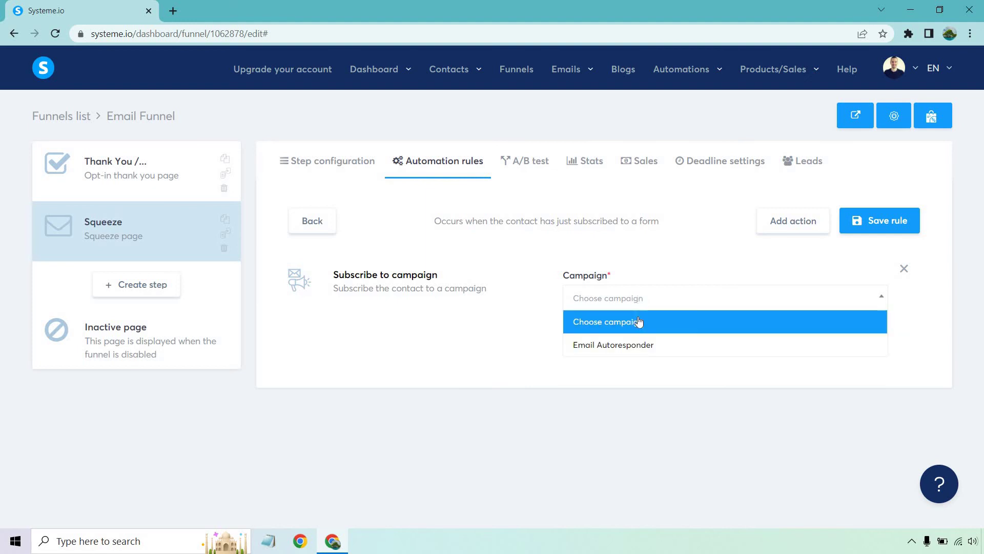
{"action": "left_click", "coordinate": [638, 348]}
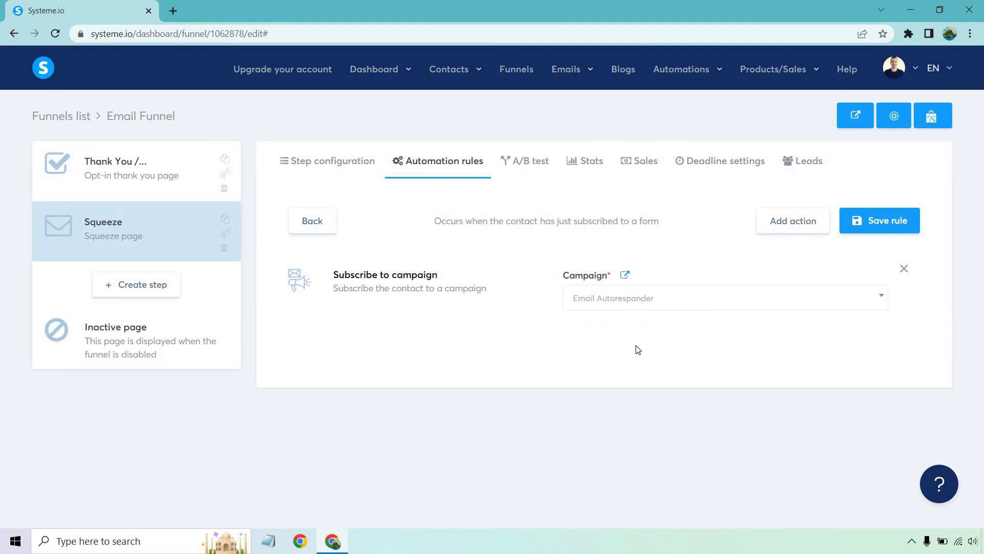
{"action": "left_click", "coordinate": [905, 220]}
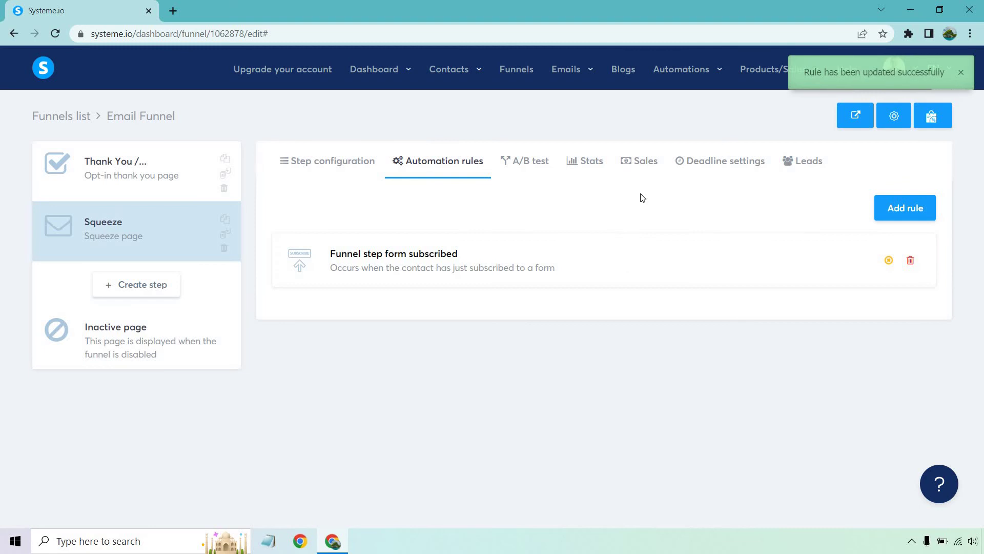
{"action": "left_click", "coordinate": [329, 162]}
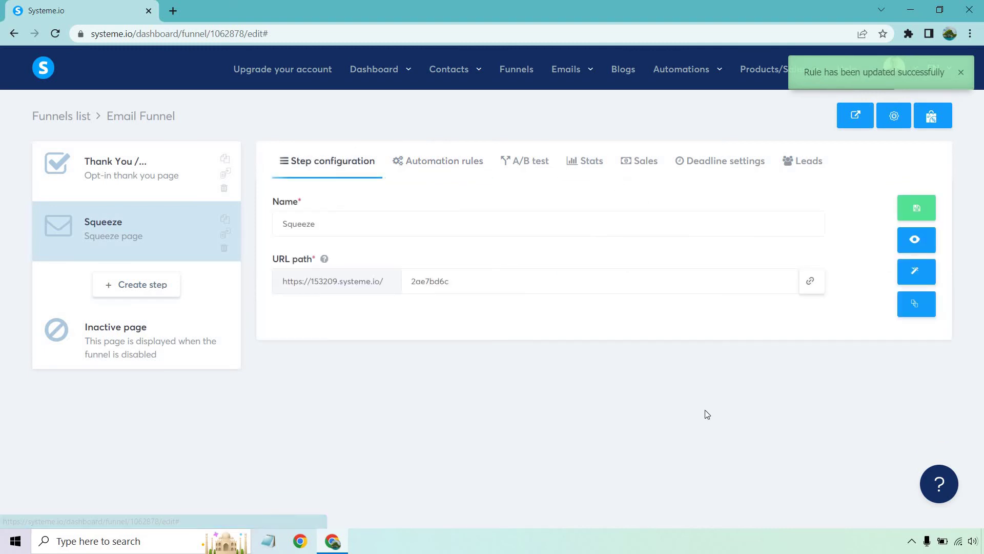
Open the live squeeze page and submit a test email via SEND ME THE VIDEO TRAINING.
{"action": "left_click", "coordinate": [809, 281]}
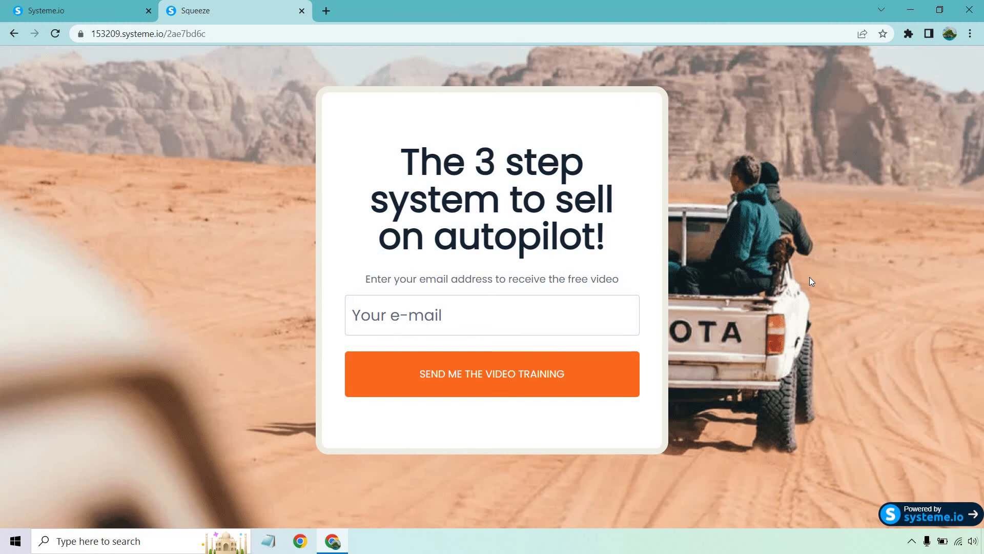
{"action": "left_click", "coordinate": [549, 310]}
{"action": "key", "text": "ctrl+v"}
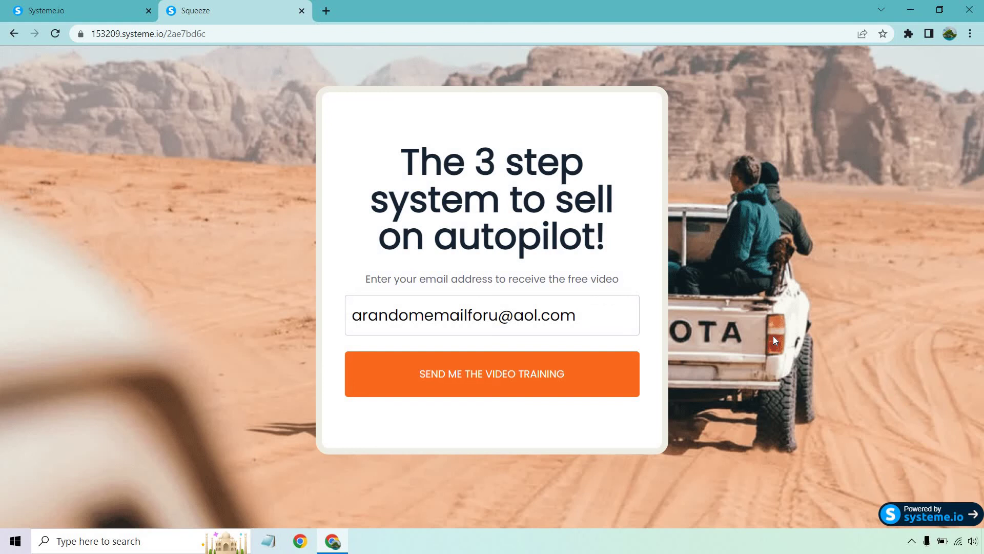
{"action": "left_click", "coordinate": [583, 376]}
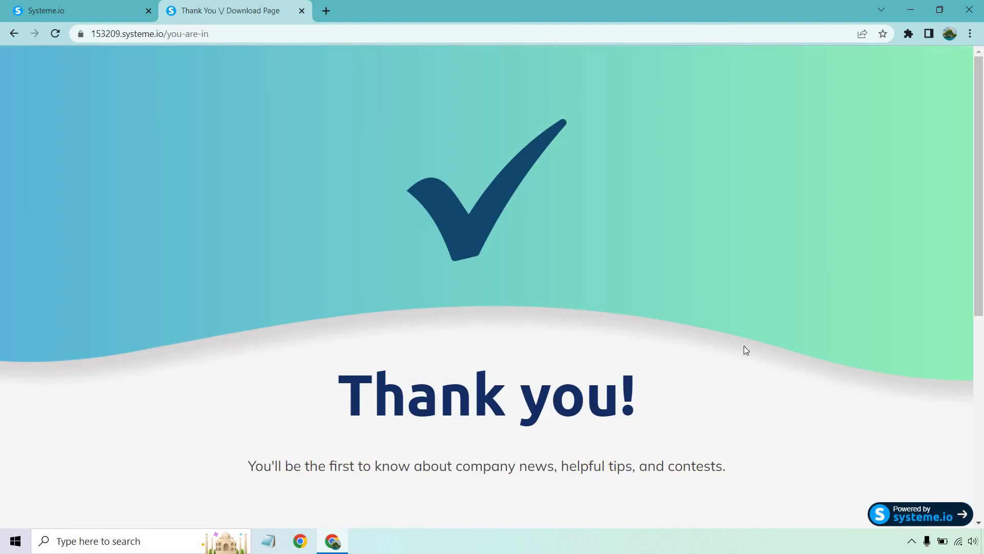
Switch back to the Systeme.io dashboard tab showing the Squeeze step configuration.
{"action": "left_click", "coordinate": [95, 5]}
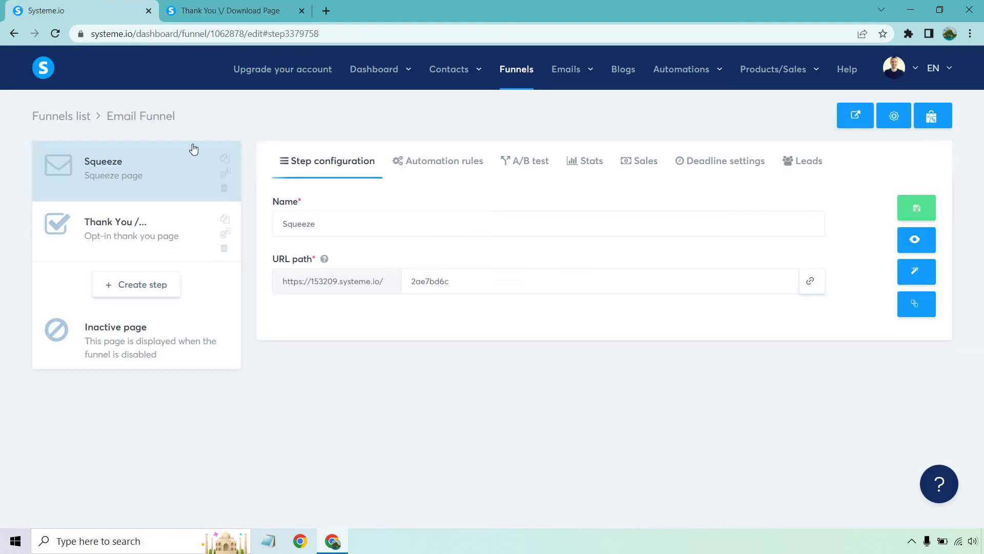